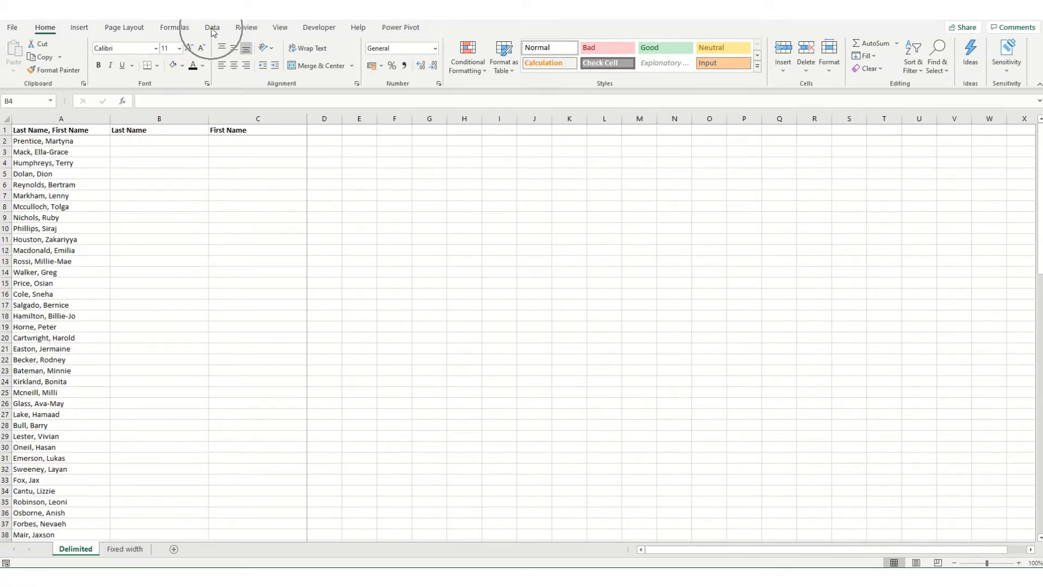
Step: Set up a delimited Text to Columns split of A2:A101 by comma and space, without tab, treating consecutive delimiters as one
{"action": "left_click", "coordinate": [212, 28]}
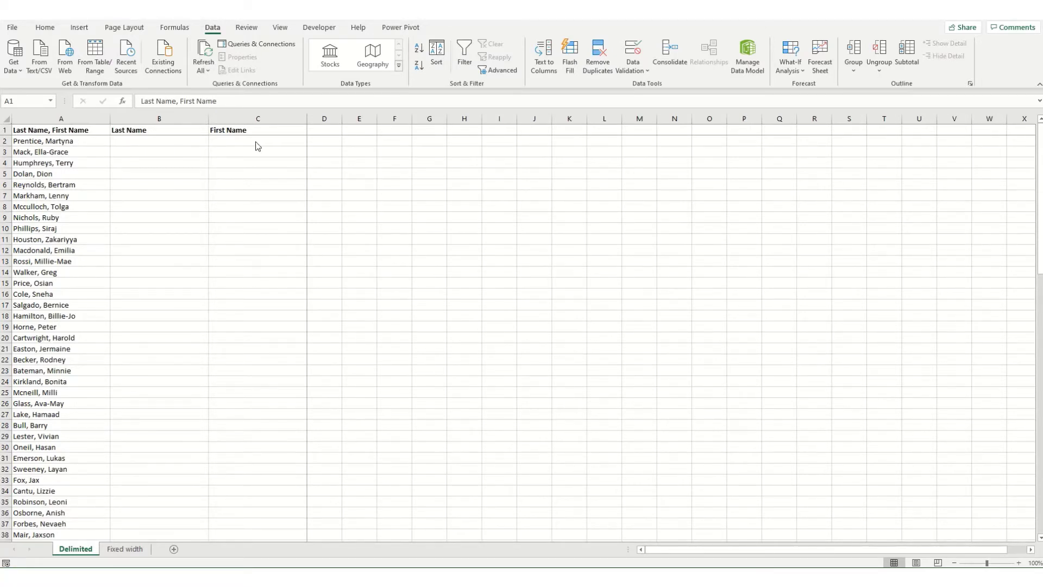
{"action": "left_click", "coordinate": [43, 133]}
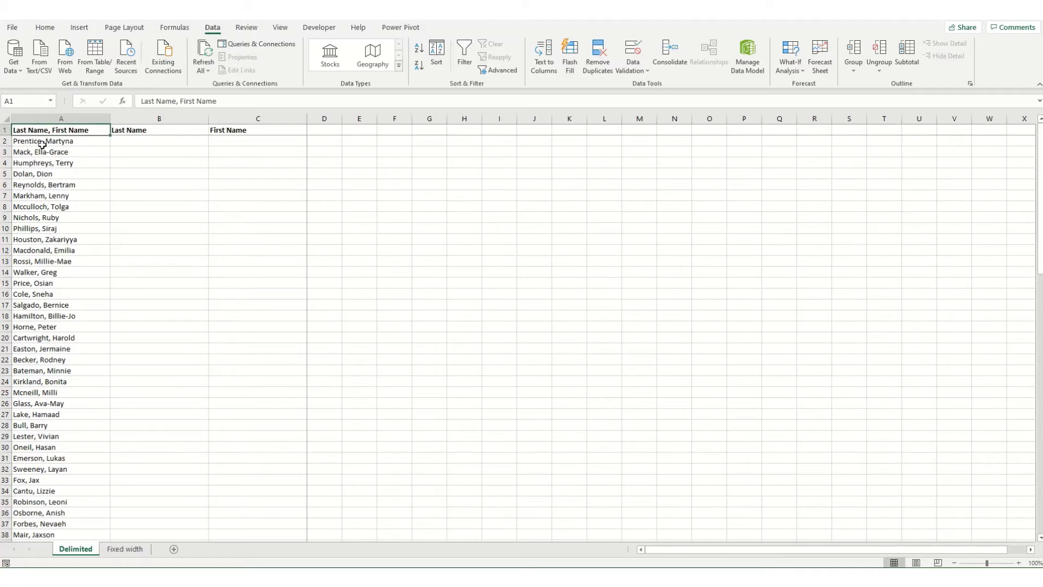
{"action": "left_click", "coordinate": [35, 141]}
{"action": "key", "text": "ctrl+shift+Down"}
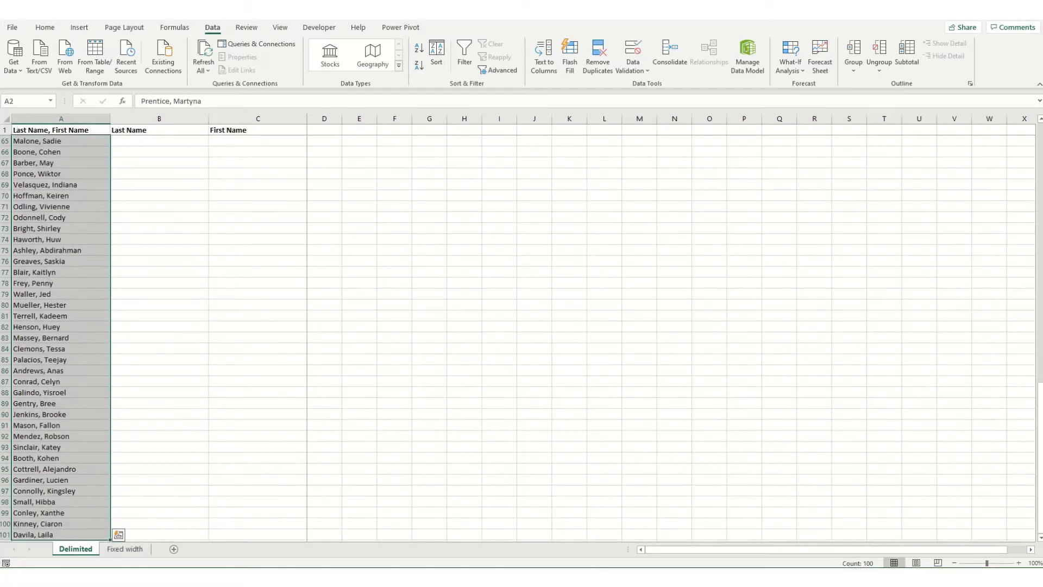
{"action": "left_click", "coordinate": [545, 66]}
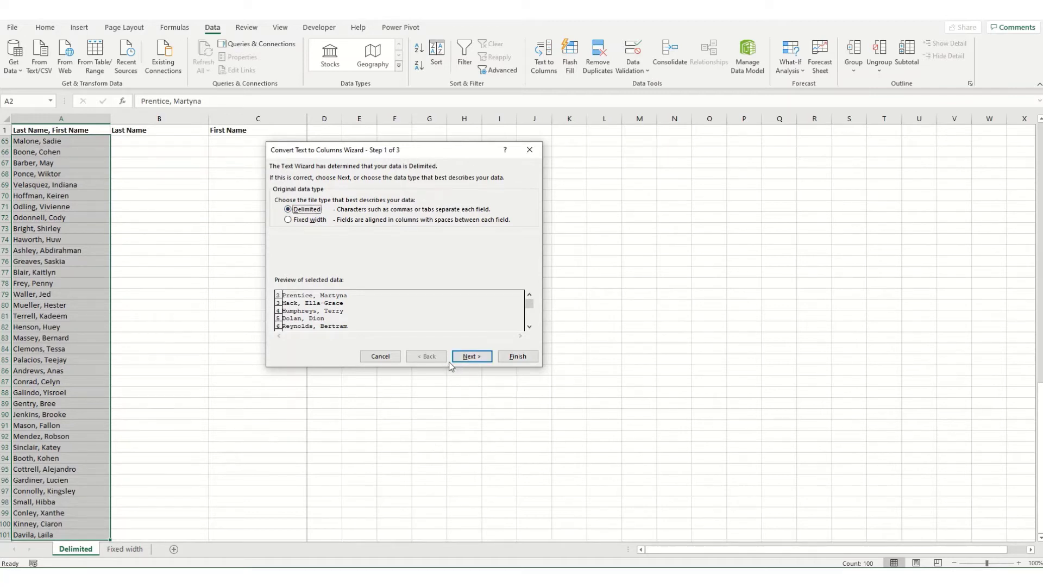
{"action": "left_click", "coordinate": [464, 358]}
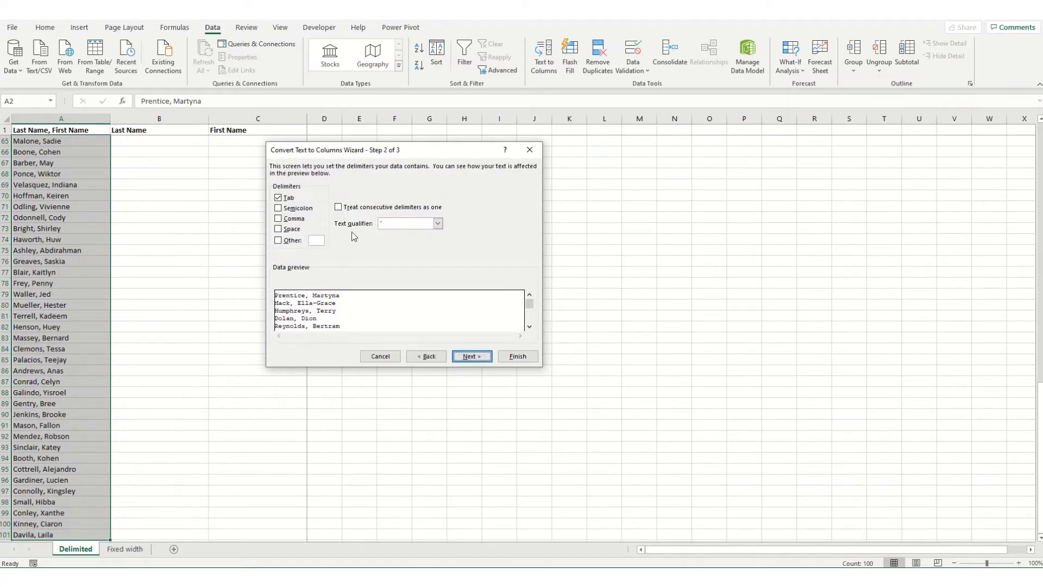
{"action": "left_click", "coordinate": [279, 199]}
{"action": "left_click", "coordinate": [278, 219]}
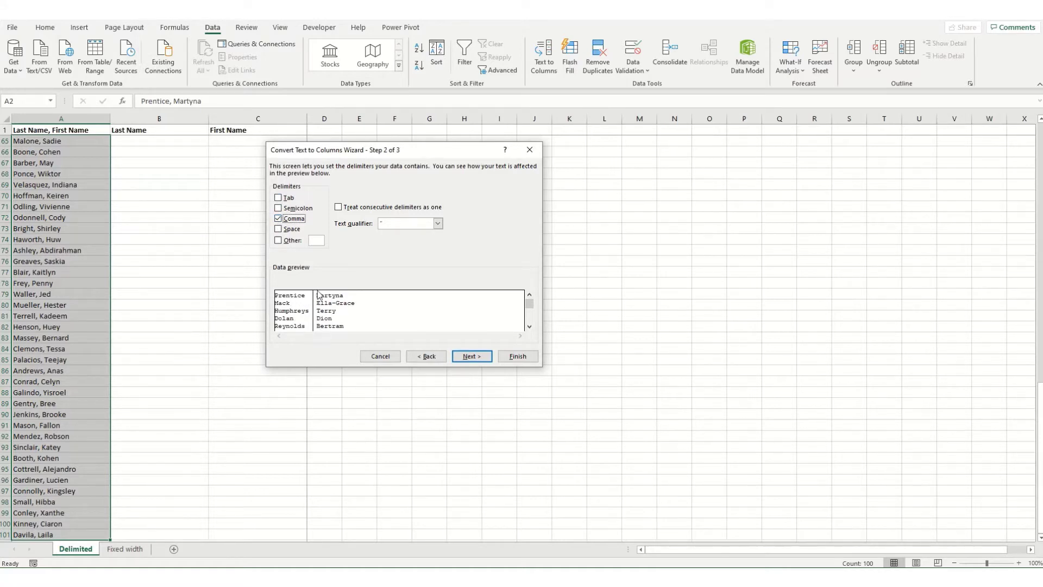
{"action": "left_click", "coordinate": [281, 230]}
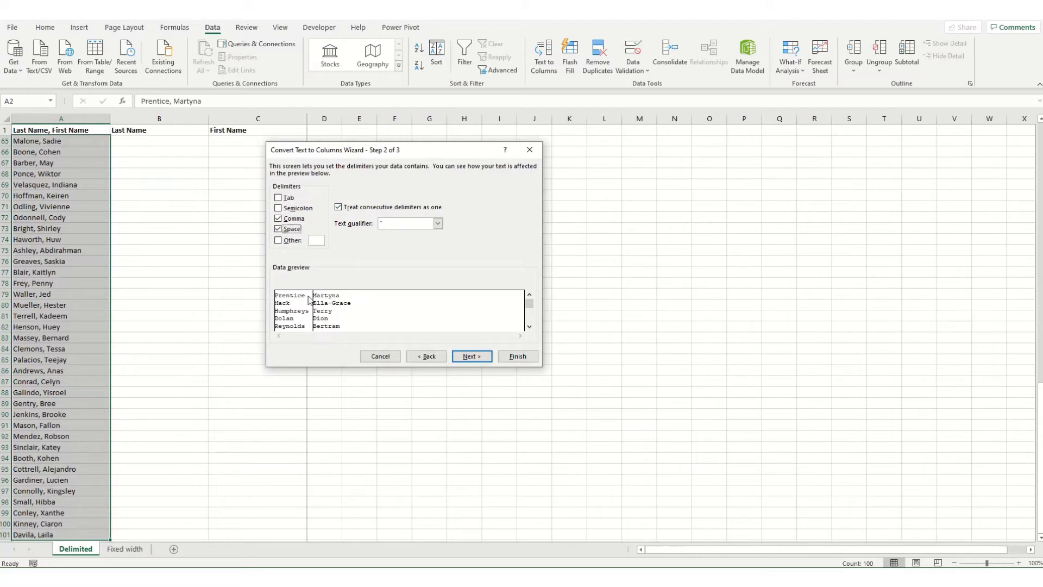
Step: Check further rows in the data preview, finish splitting the names in place, and undo the split
{"action": "left_click", "coordinate": [529, 320]}
{"action": "left_click", "coordinate": [530, 321]}
{"action": "left_click", "coordinate": [529, 321]}
{"action": "left_click", "coordinate": [528, 320]}
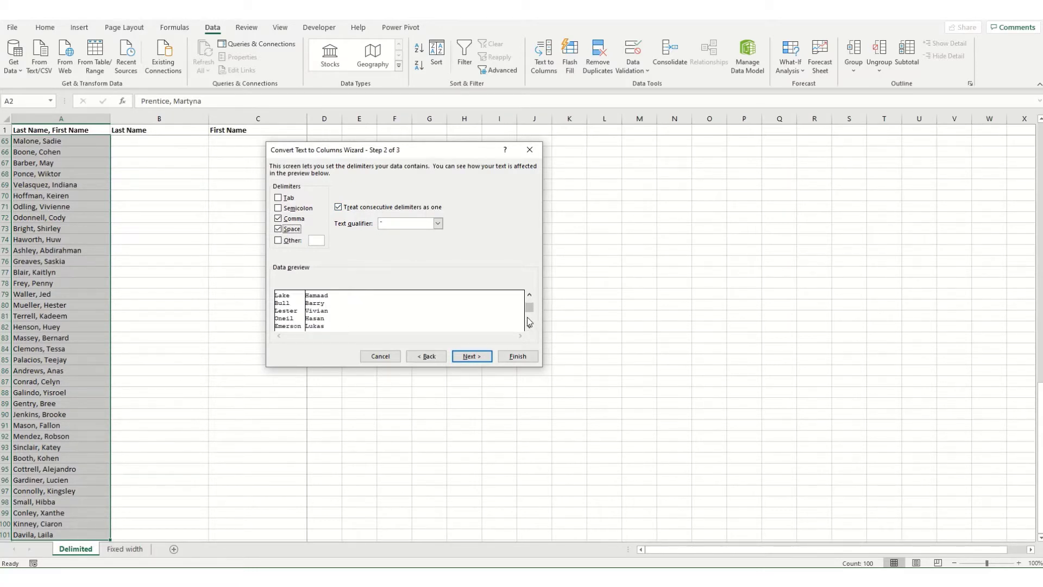
{"action": "left_click", "coordinate": [528, 321]}
{"action": "left_click", "coordinate": [528, 320]}
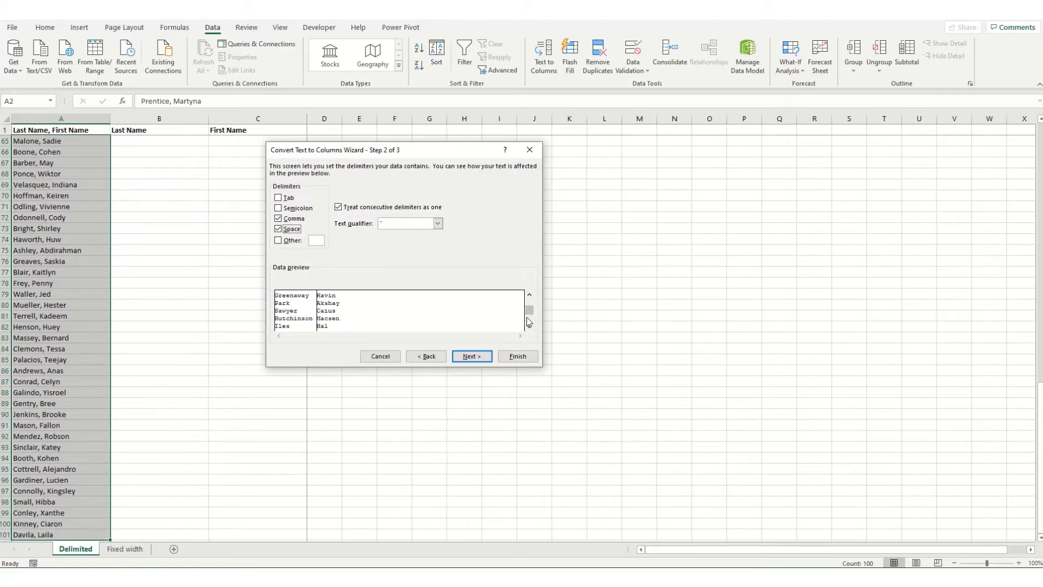
{"action": "left_click", "coordinate": [519, 358]}
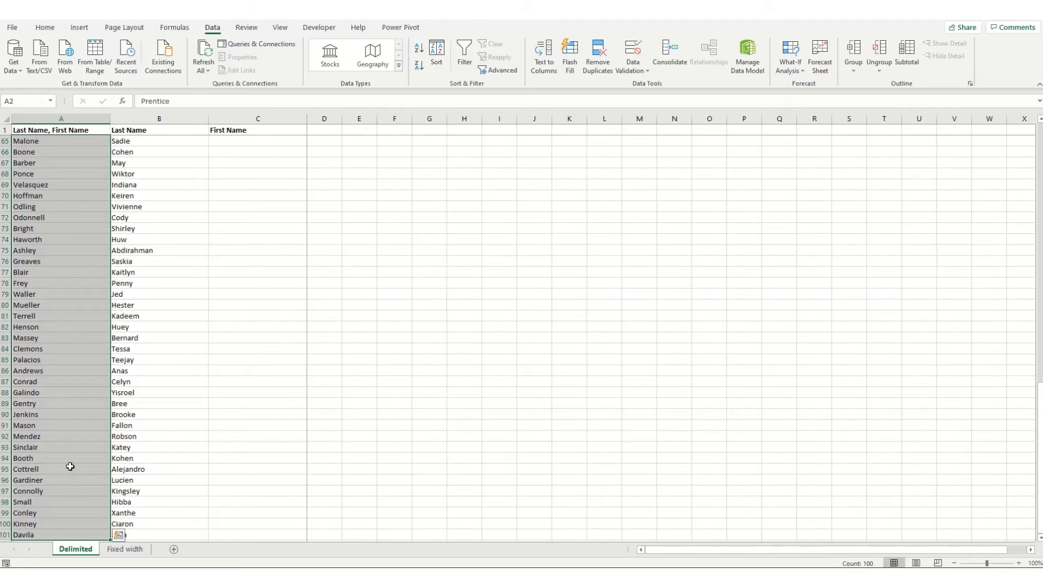
{"action": "key", "text": "ctrl+z"}
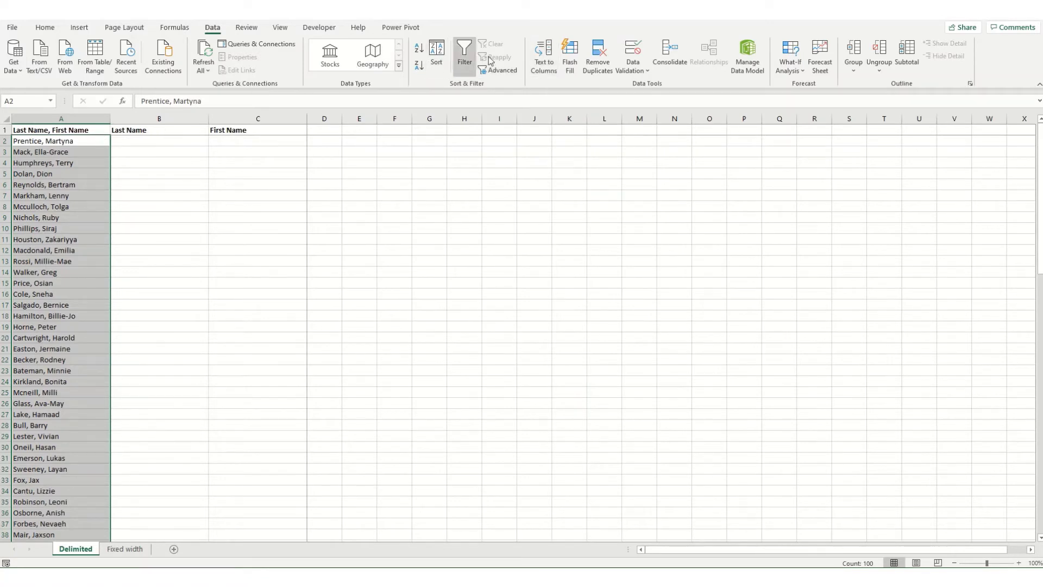
Step: Split the selected full names with the same comma and space delimiters, setting the destination to $B$2
{"action": "left_click", "coordinate": [538, 56]}
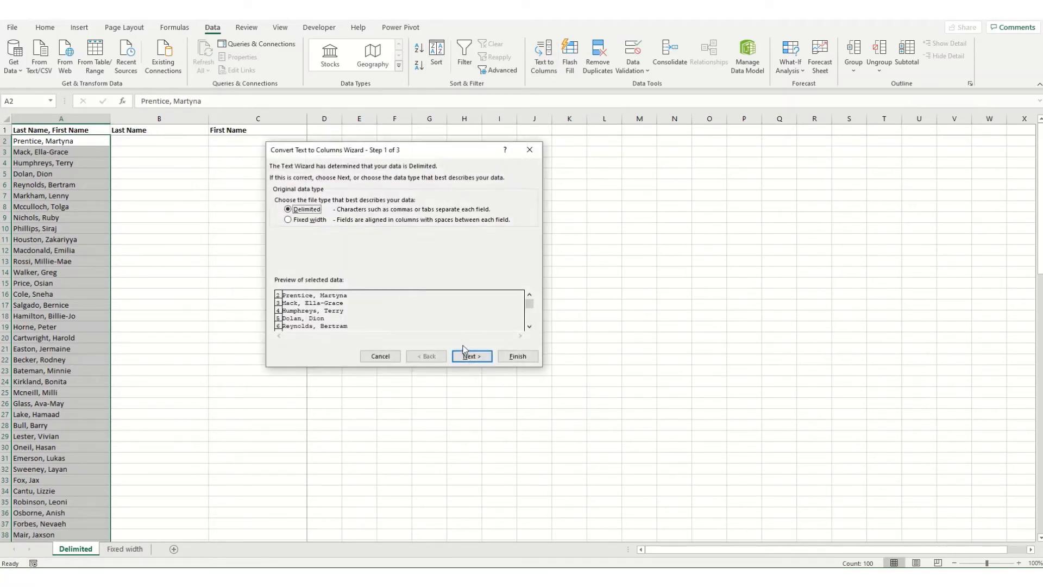
{"action": "left_click", "coordinate": [458, 358]}
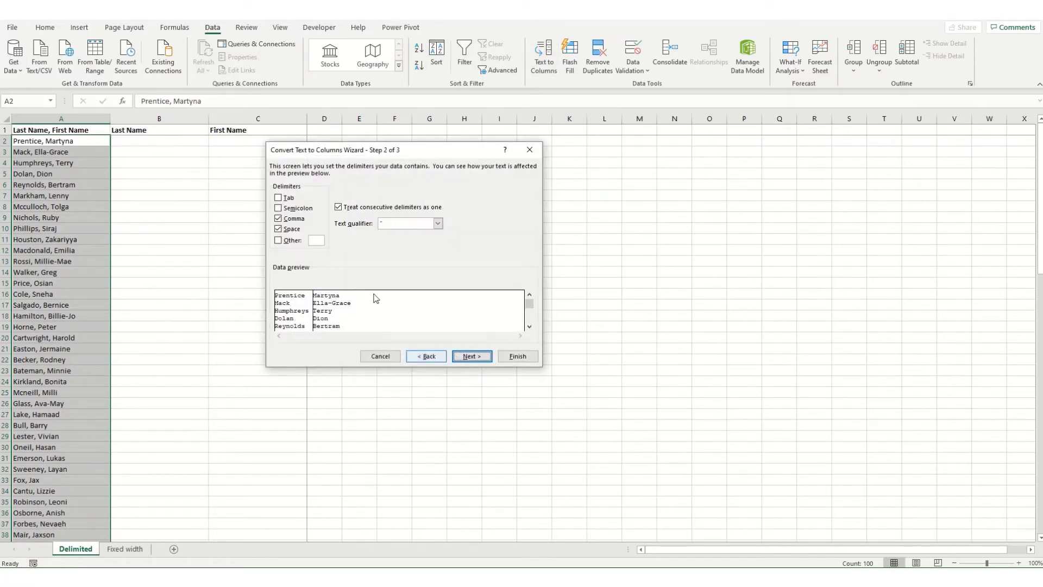
{"action": "left_click", "coordinate": [470, 361]}
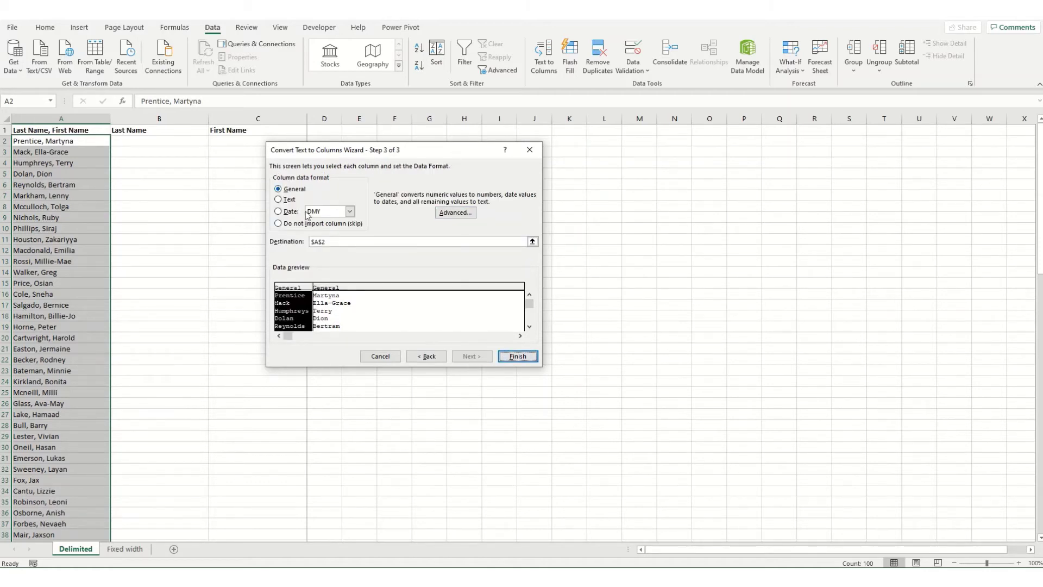
{"action": "left_click", "coordinate": [315, 243]}
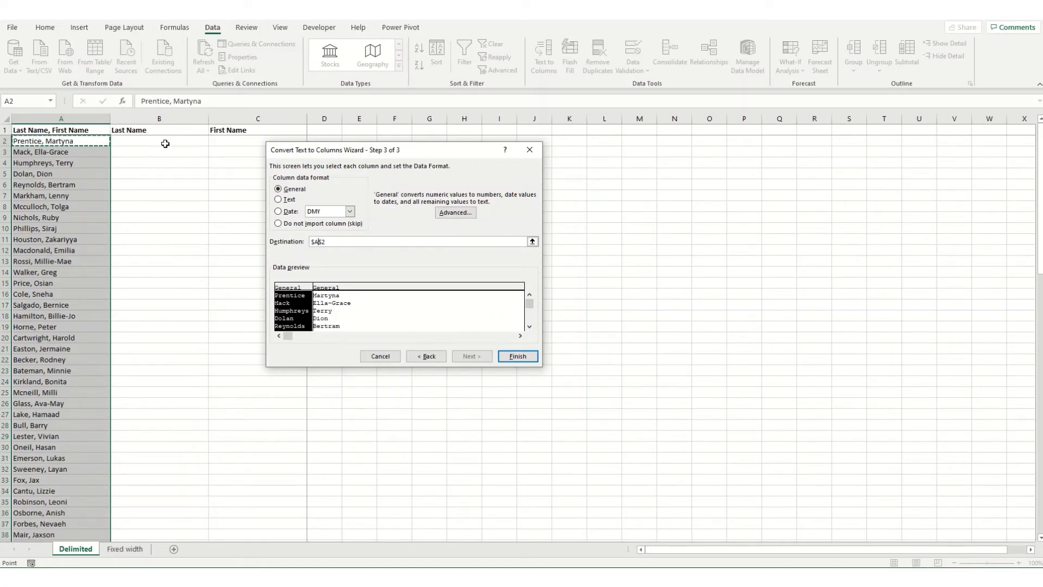
{"action": "key", "text": "BackSpace"}
{"action": "type", "text": "B"}
{"action": "left_click", "coordinate": [511, 358]}
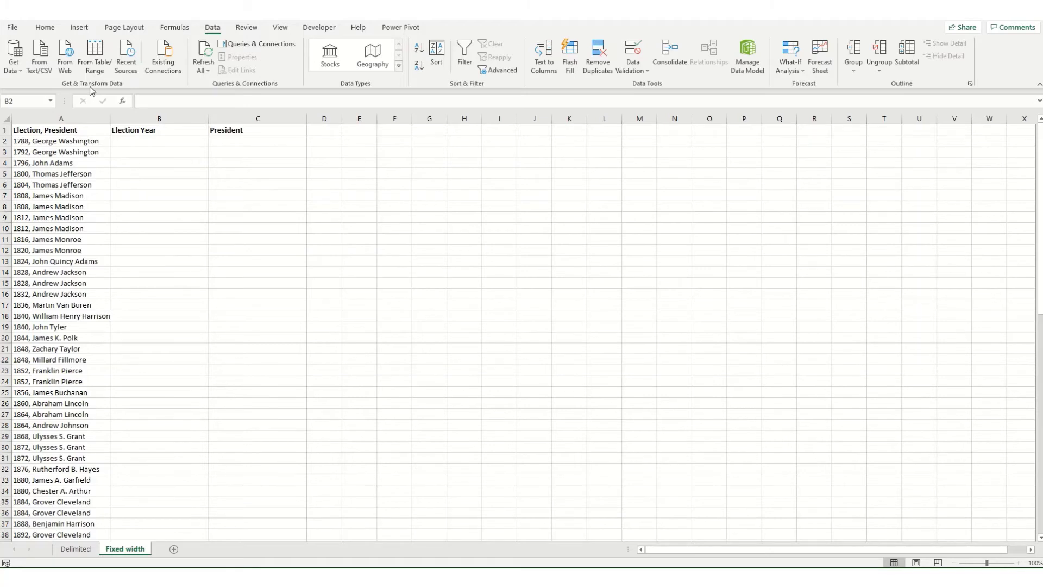
Step: Select the combined election year and president entries in A2:A80 on the Fixed width sheet
{"action": "left_click", "coordinate": [87, 142]}
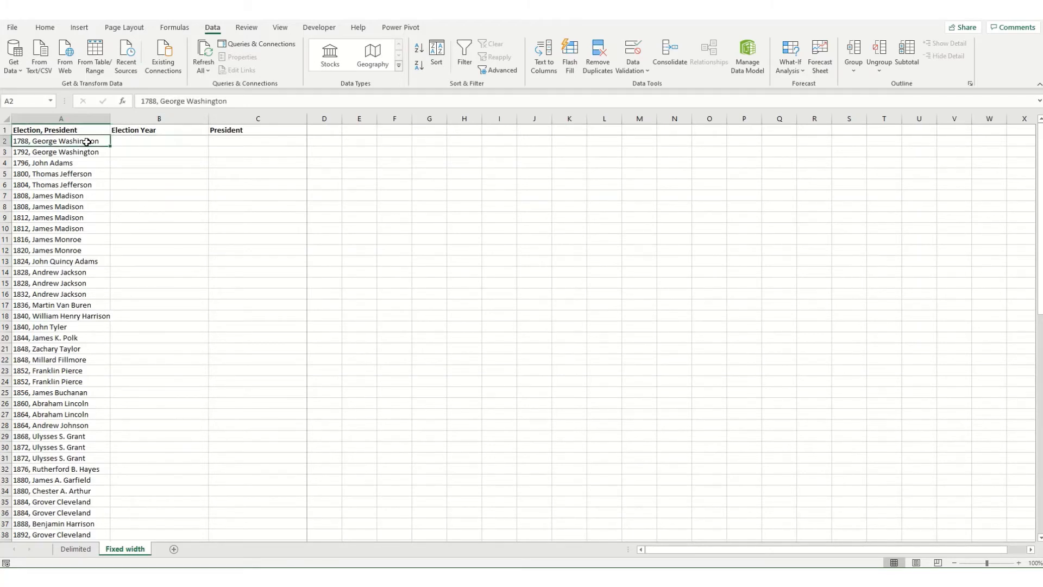
{"action": "key", "text": "ctrl+shift+Down"}
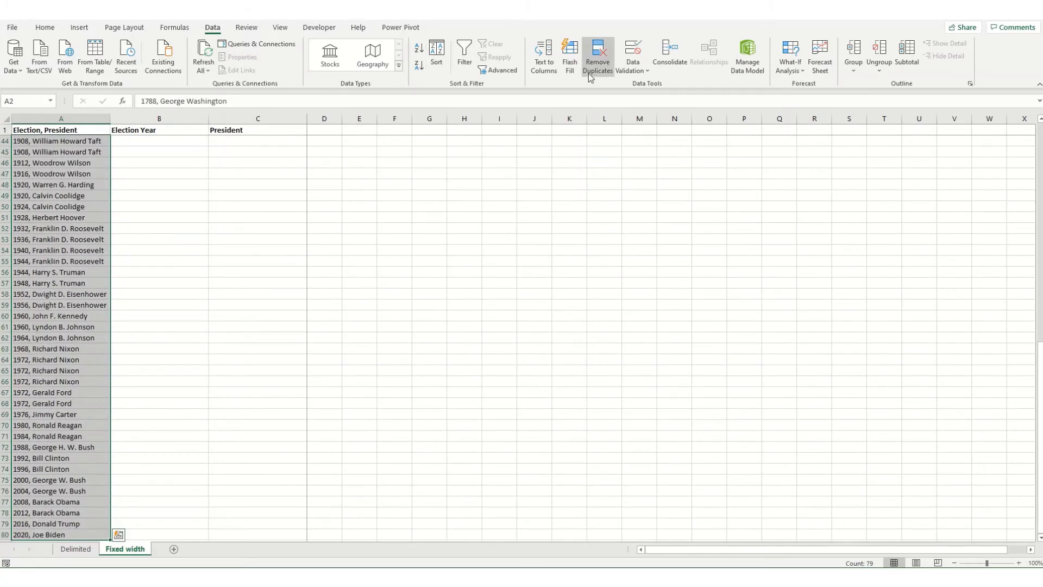
Step: Try a fixed-width split of the election entries in place, with breaks around the comma and space, and undo it
{"action": "left_click", "coordinate": [543, 60]}
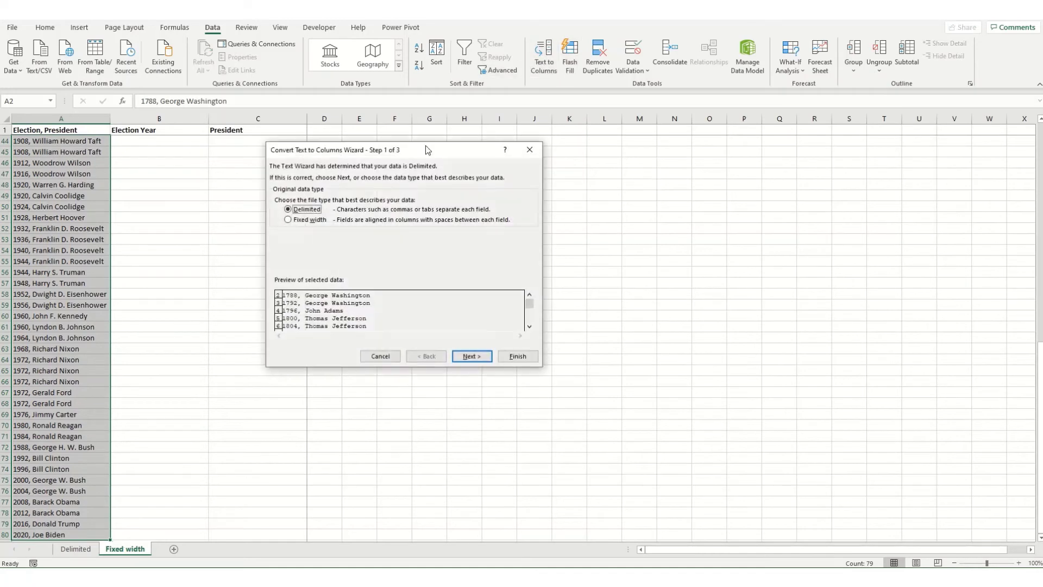
{"action": "left_click", "coordinate": [293, 222]}
{"action": "left_click", "coordinate": [483, 359]}
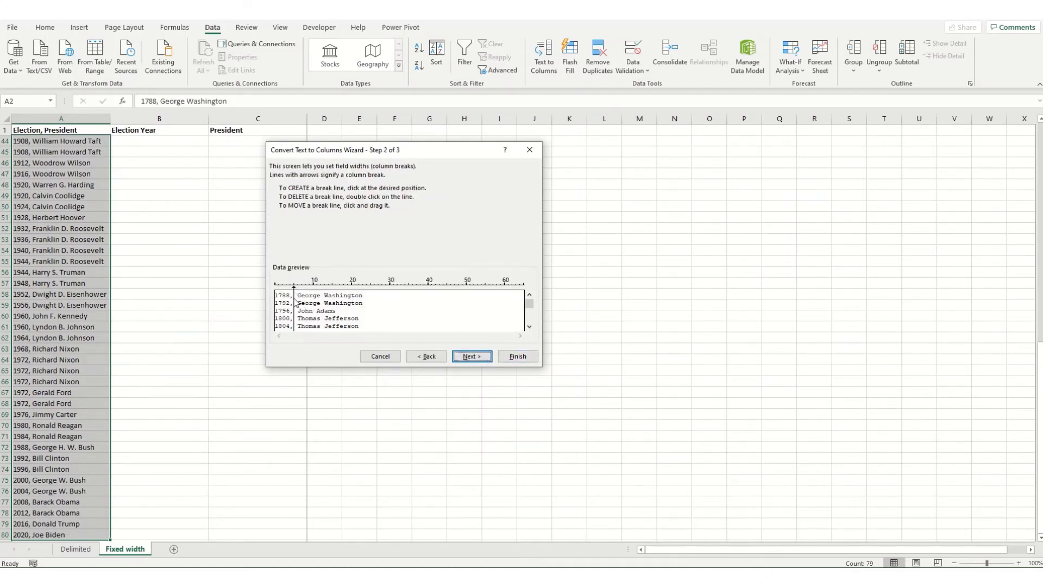
{"action": "left_click_drag", "start_coordinate": [294, 297], "coordinate": [289, 300]}
{"action": "left_click", "coordinate": [298, 294]}
{"action": "left_click", "coordinate": [517, 356]}
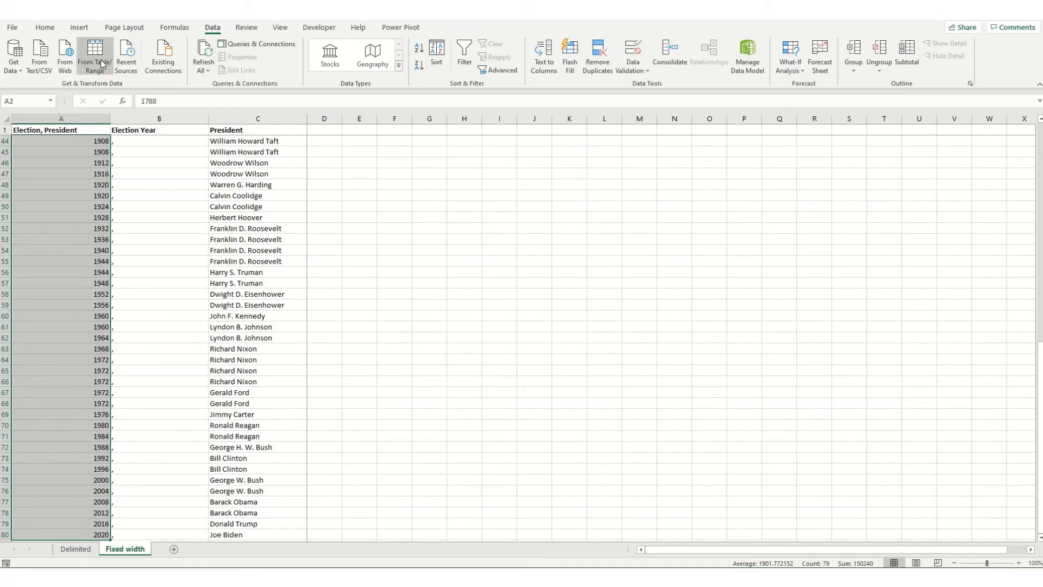
{"action": "key", "text": "ctrl+z"}
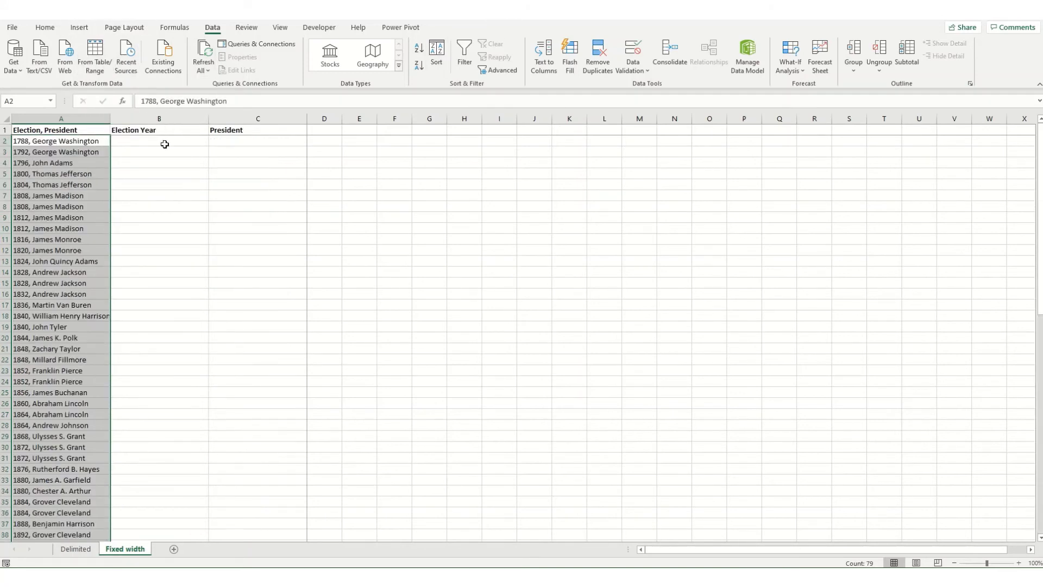
Step: Set up a fixed-width Text to Columns split with one break right after the year and another right before the president's name
{"action": "left_click", "coordinate": [545, 65]}
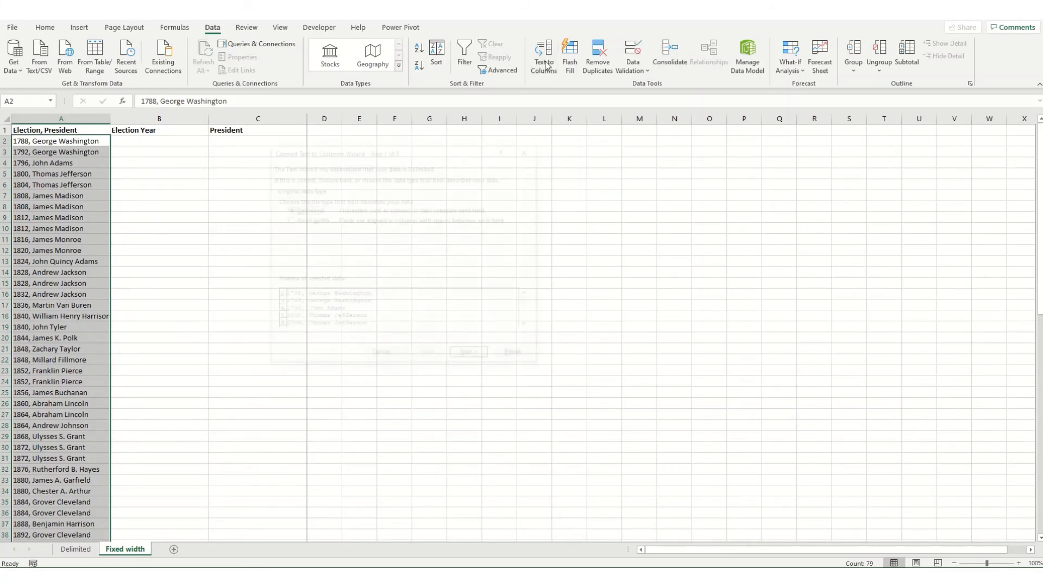
{"action": "left_click", "coordinate": [290, 221]}
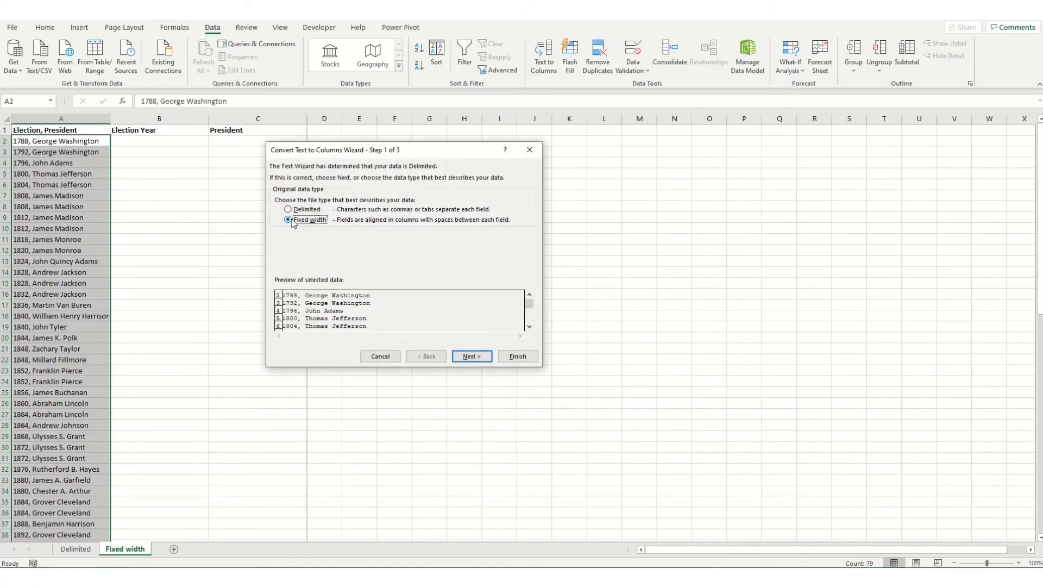
{"action": "left_click", "coordinate": [465, 358]}
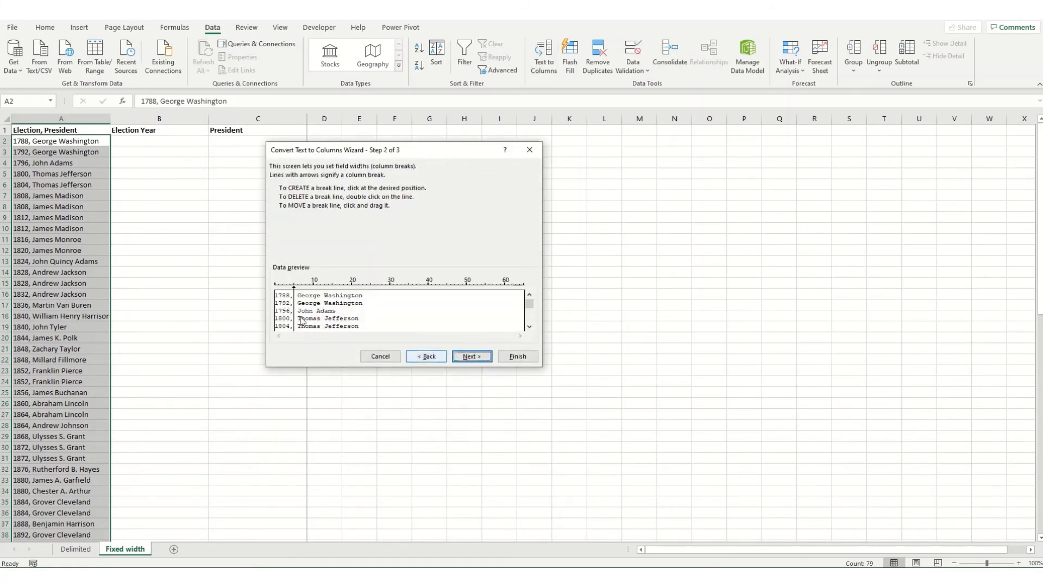
{"action": "left_click_drag", "start_coordinate": [294, 311], "coordinate": [290, 309]}
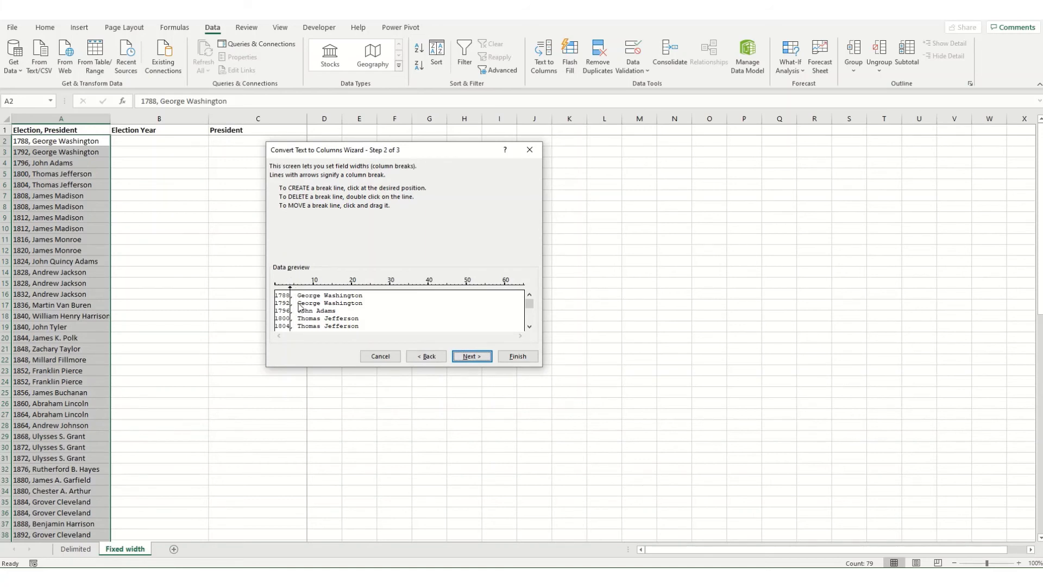
{"action": "left_click", "coordinate": [297, 305]}
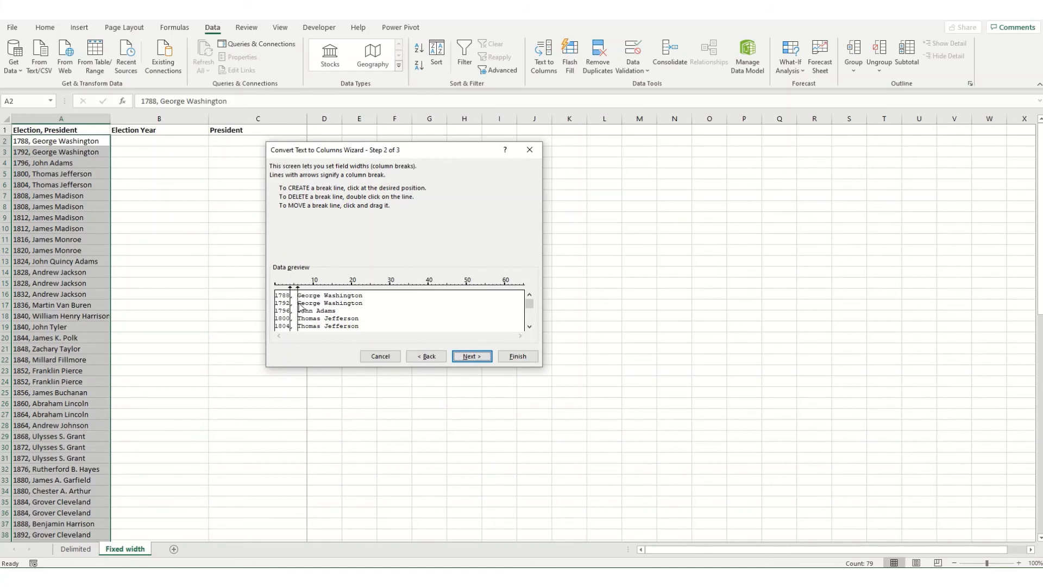
{"action": "left_click", "coordinate": [468, 357]}
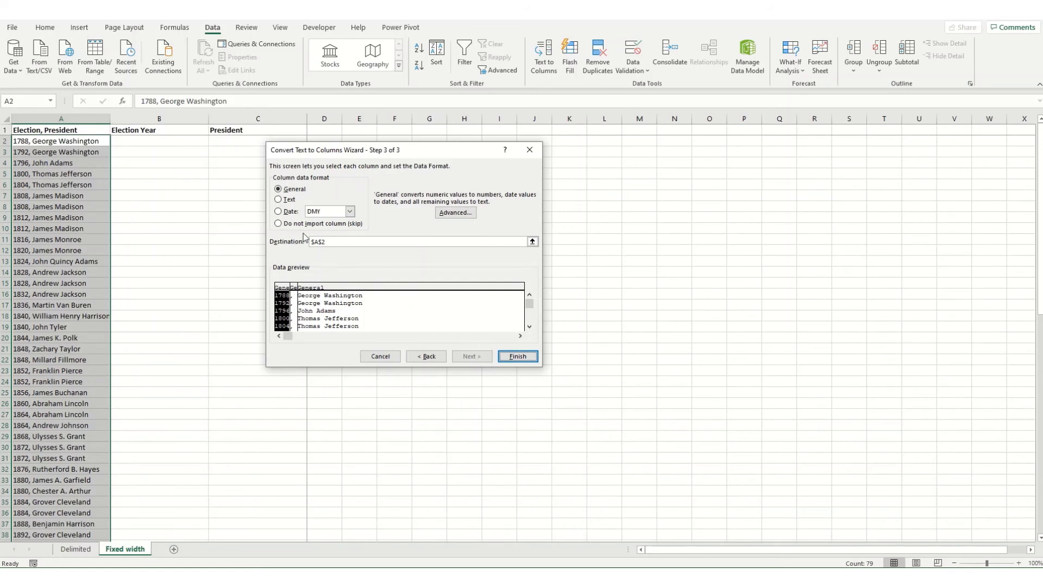
Step: Set the split's destination to $B$2, skip importing the comma column, and finish the conversion
{"action": "left_click", "coordinate": [318, 243]}
{"action": "key", "text": "BackSpace"}
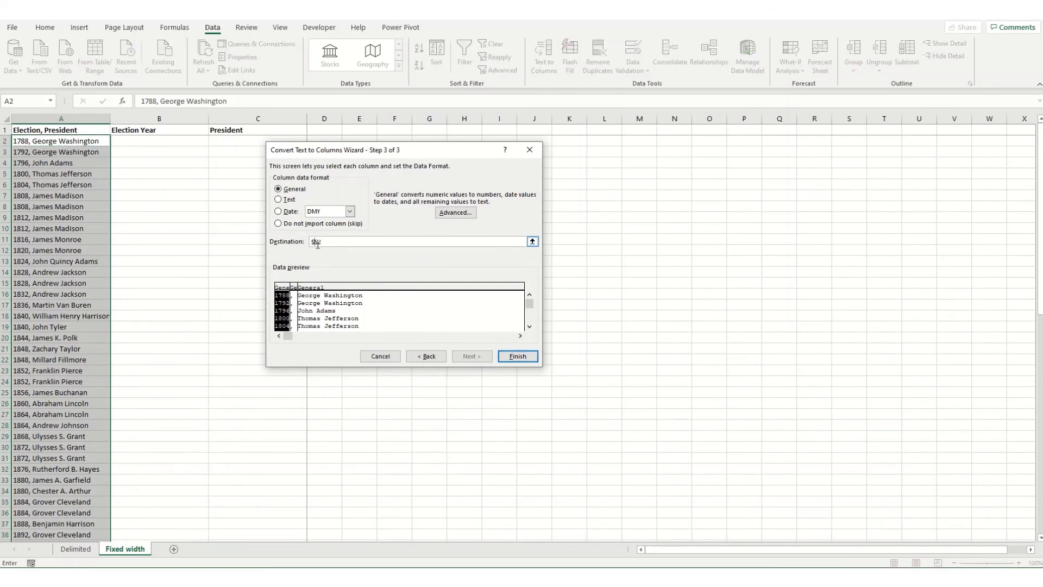
{"action": "type", "text": "B"}
{"action": "left_click", "coordinate": [293, 307]}
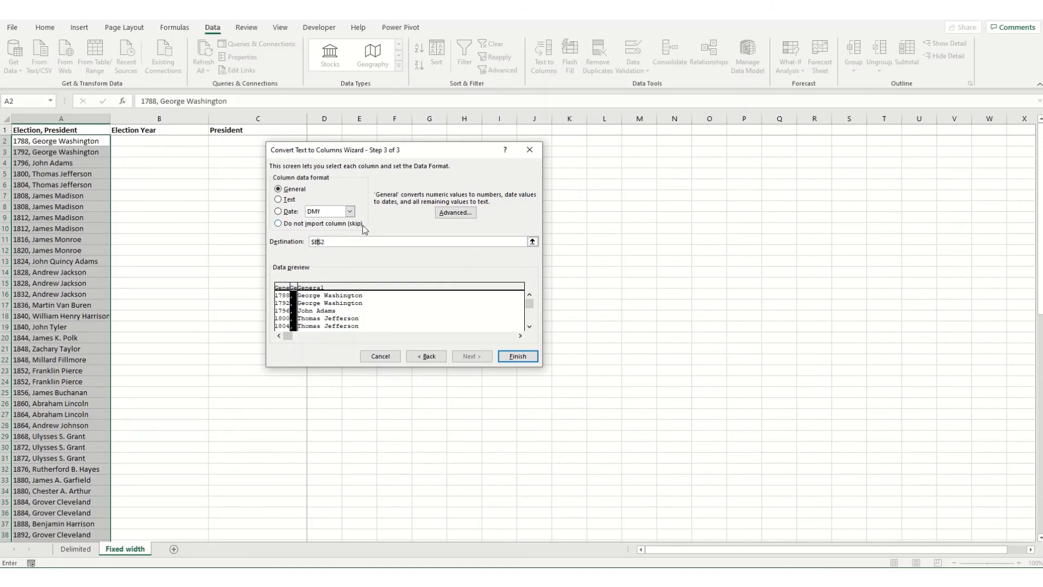
{"action": "left_click", "coordinate": [296, 228]}
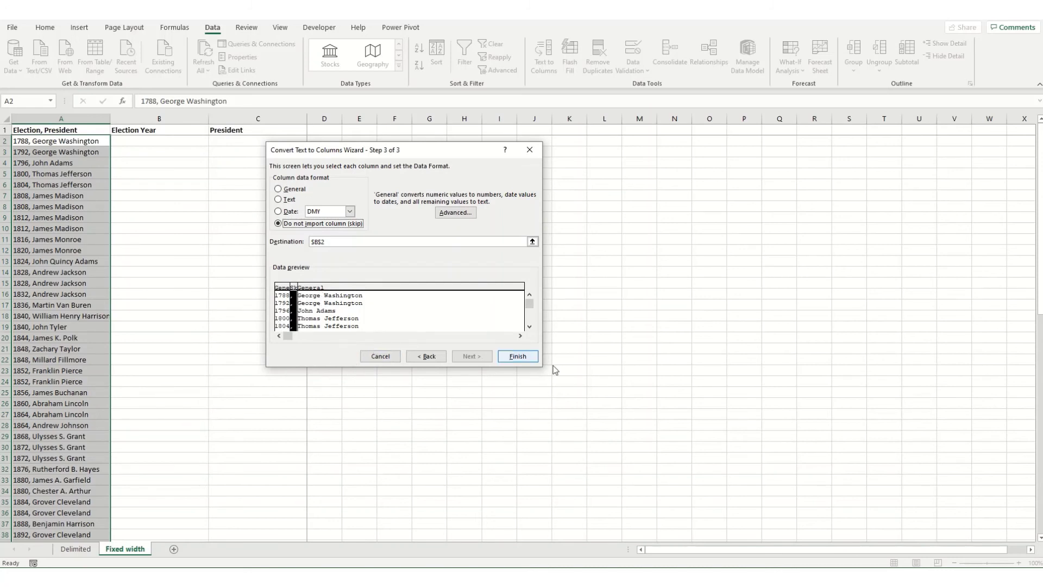
{"action": "left_click", "coordinate": [516, 357]}
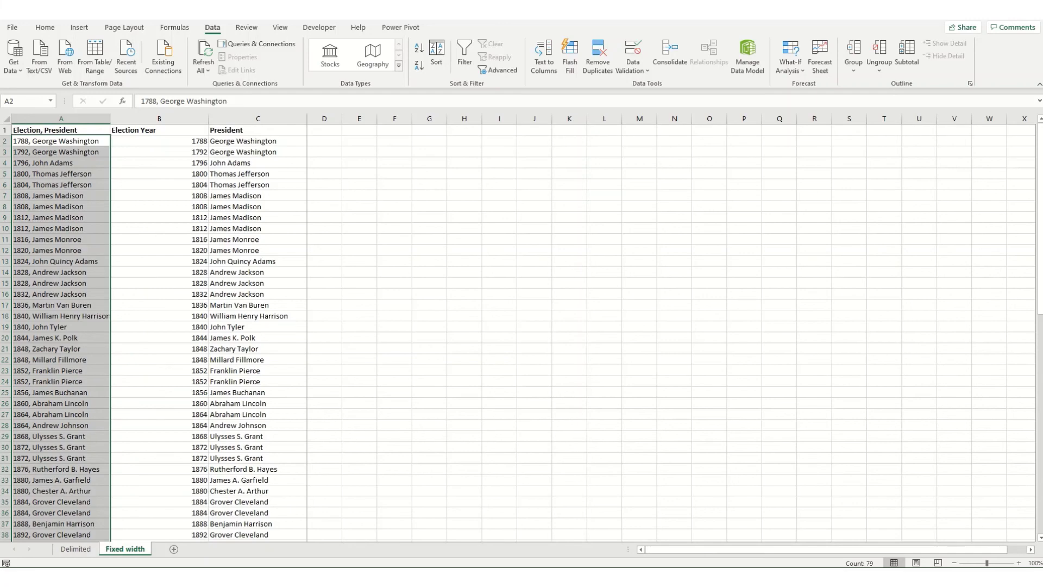
{"action": "left_click", "coordinate": [112, 141]}
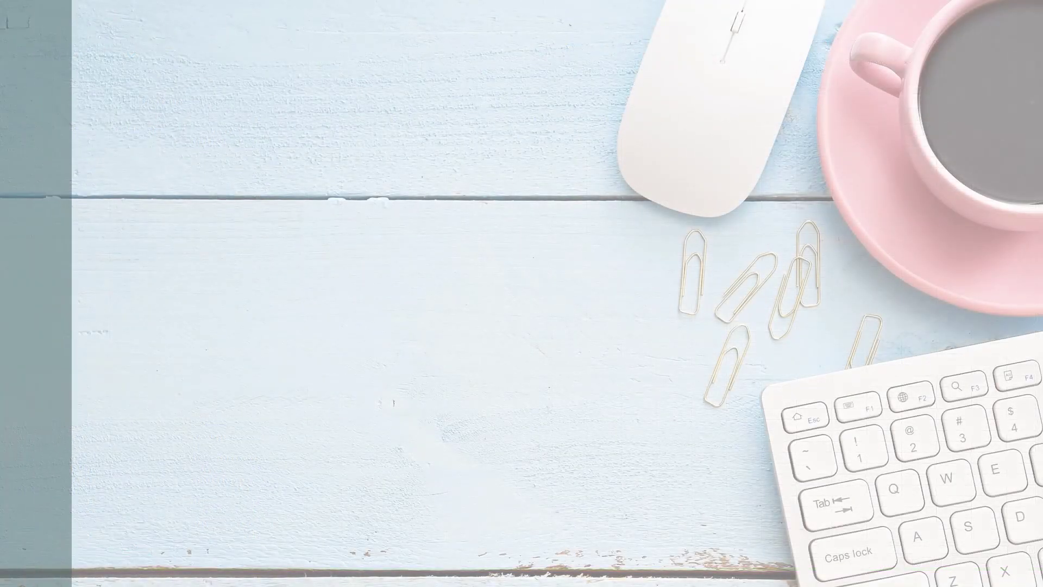